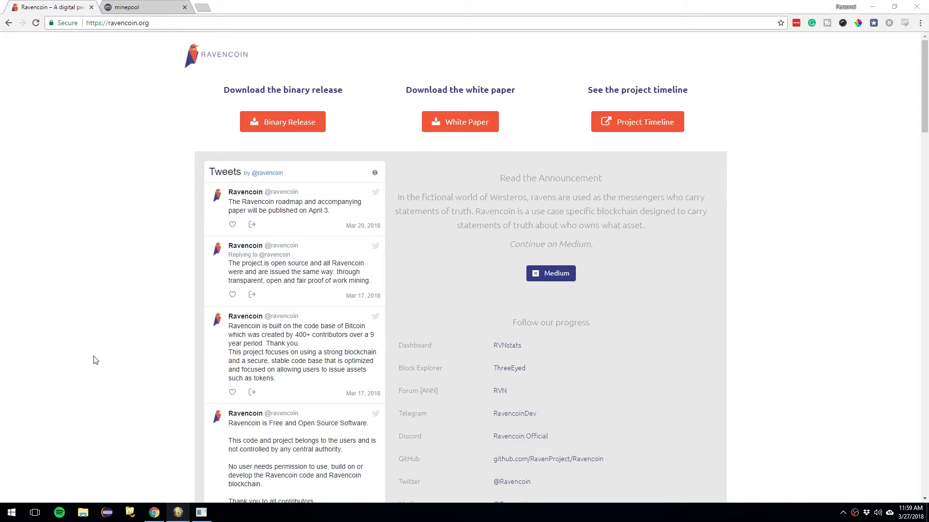
- Check the zm console, stop the Zcash 'My Managed Miner', then return to Chrome's minepool page
left_click(178, 513)
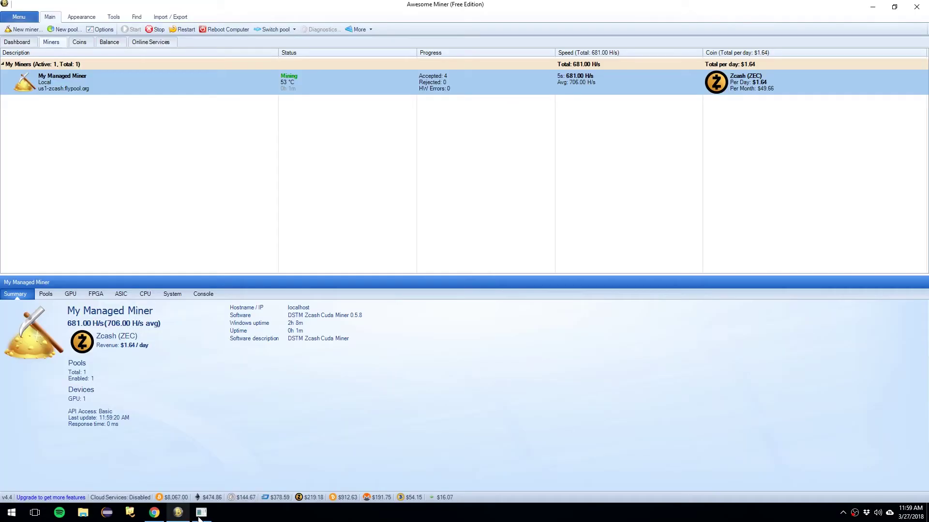
left_click(201, 513)
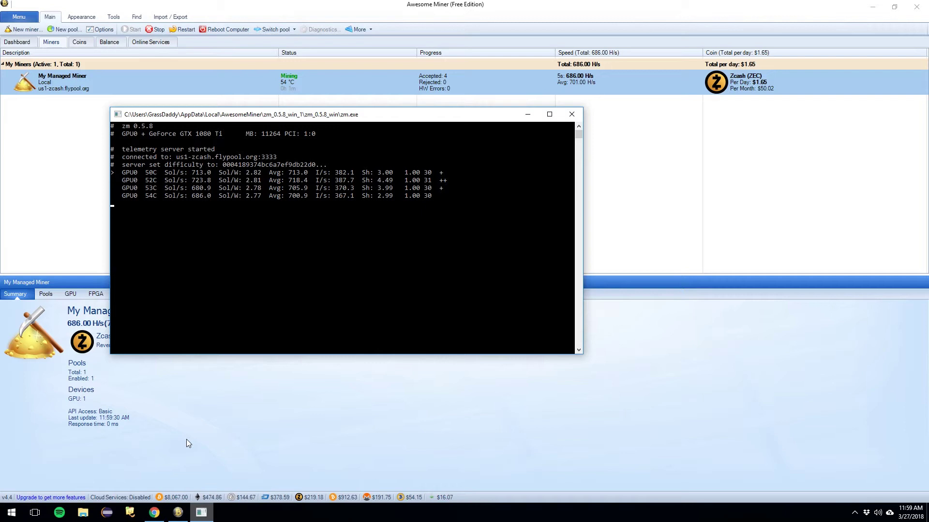
left_click(124, 83)
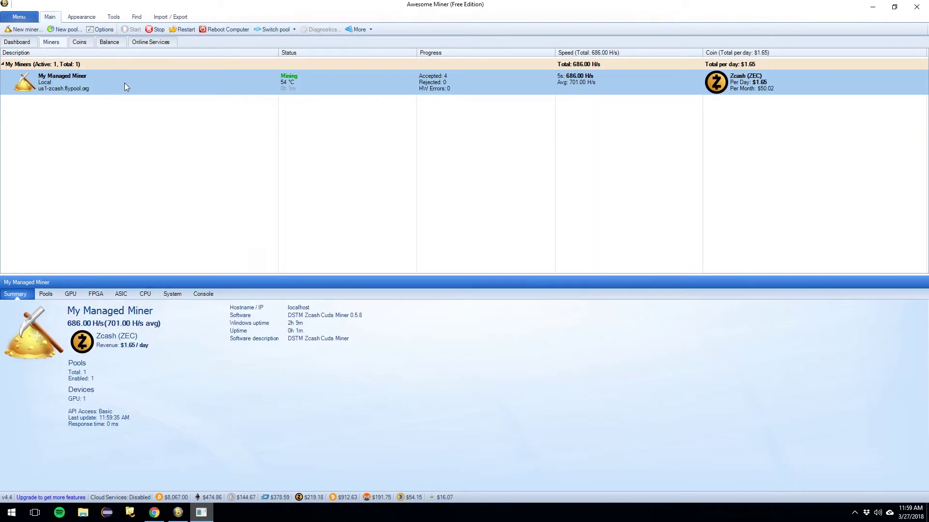
left_click(156, 29)
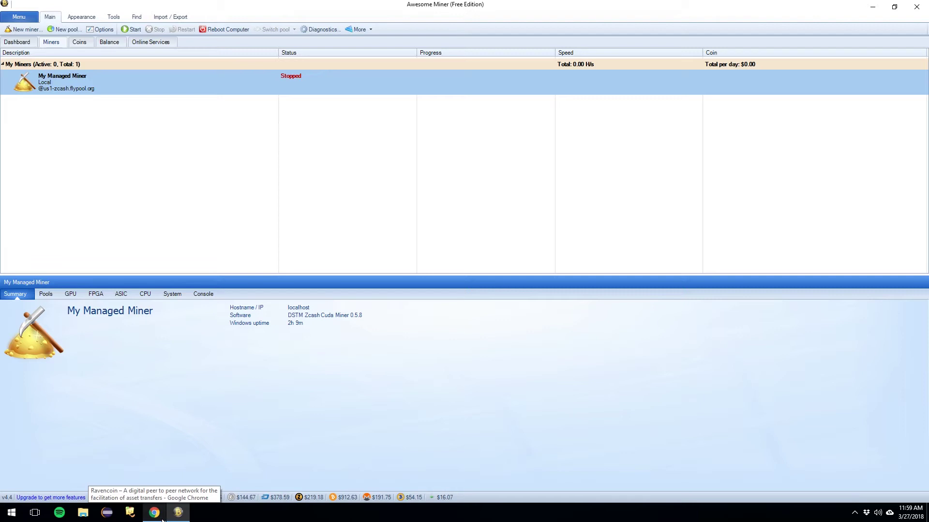
left_click(163, 520)
- Open the NVIDIA ccminer link from minepool's Getting Started/Help page in a new tab
left_click(131, 7)
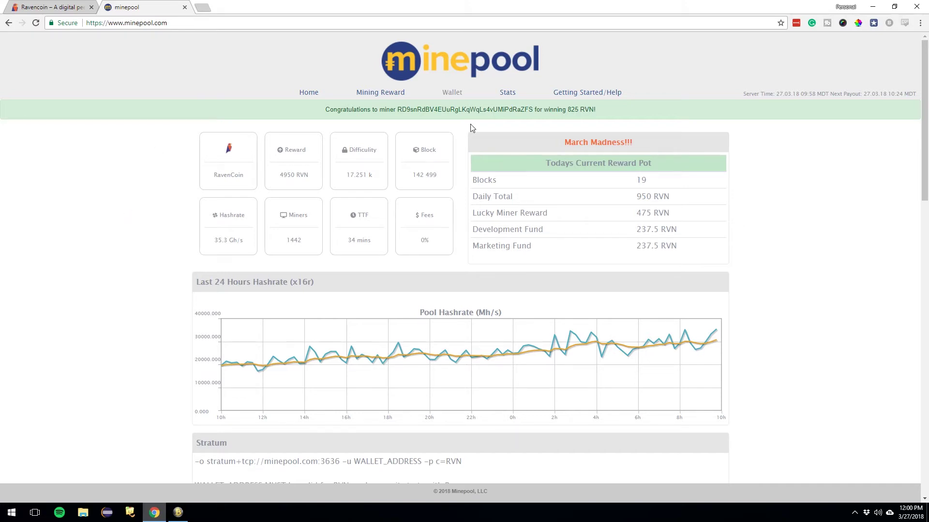
left_click(587, 97)
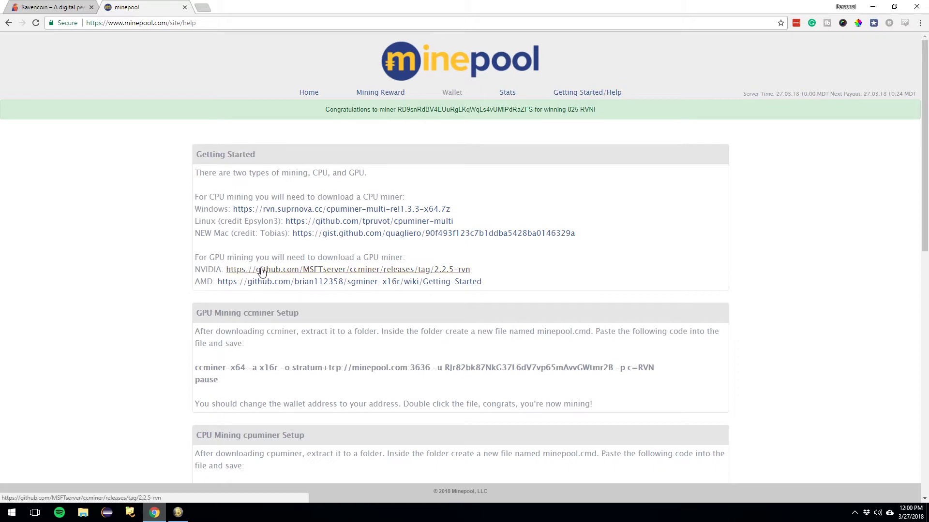
right_click(261, 271)
left_click(280, 275)
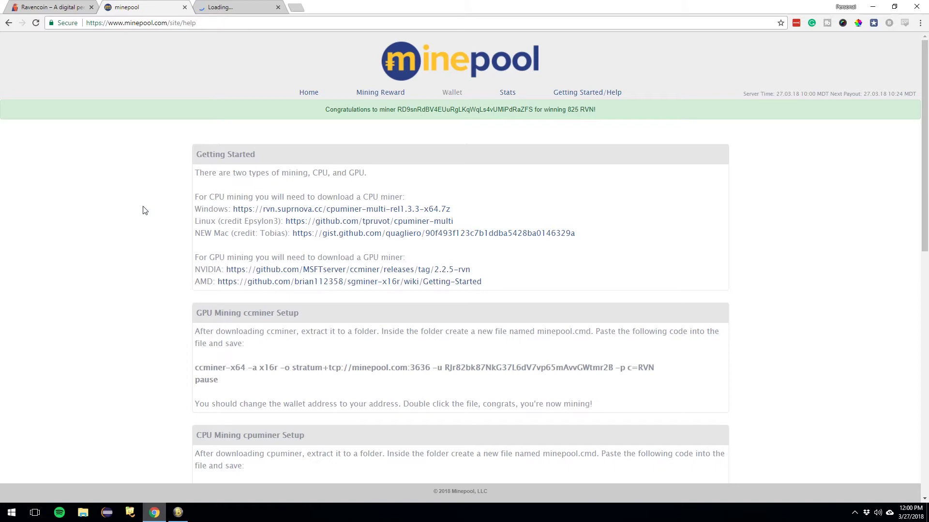
- Download the ccminer 2.2.5-rvn Source code zip from GitHub, then return to Awesome Miner
left_click(225, 6)
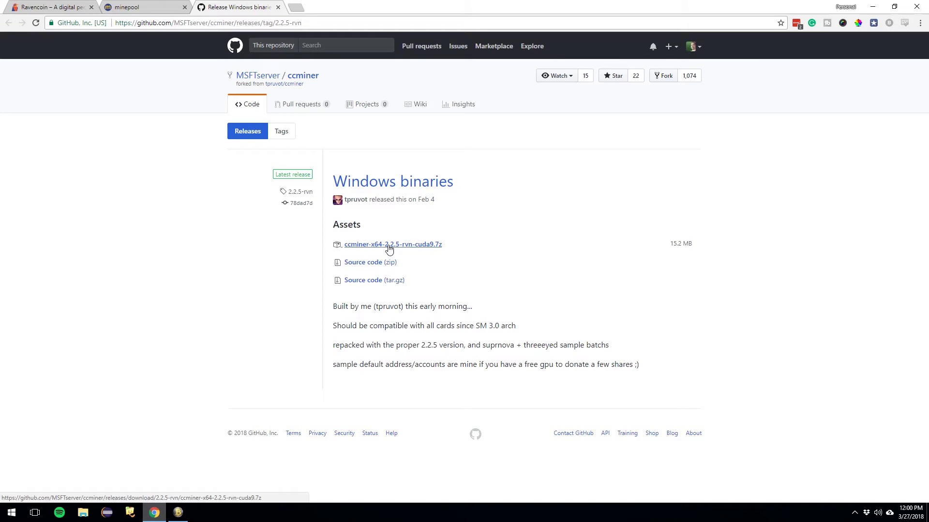
left_click(383, 267)
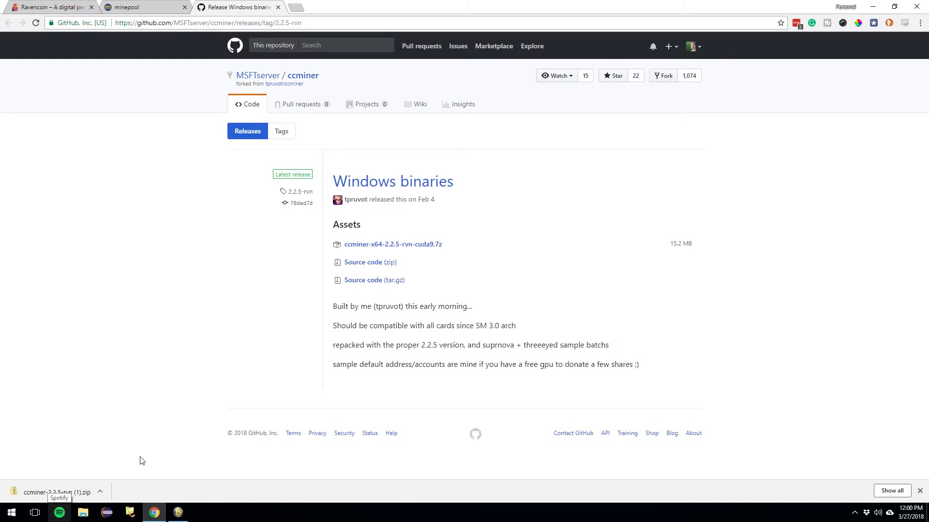
left_click(178, 511)
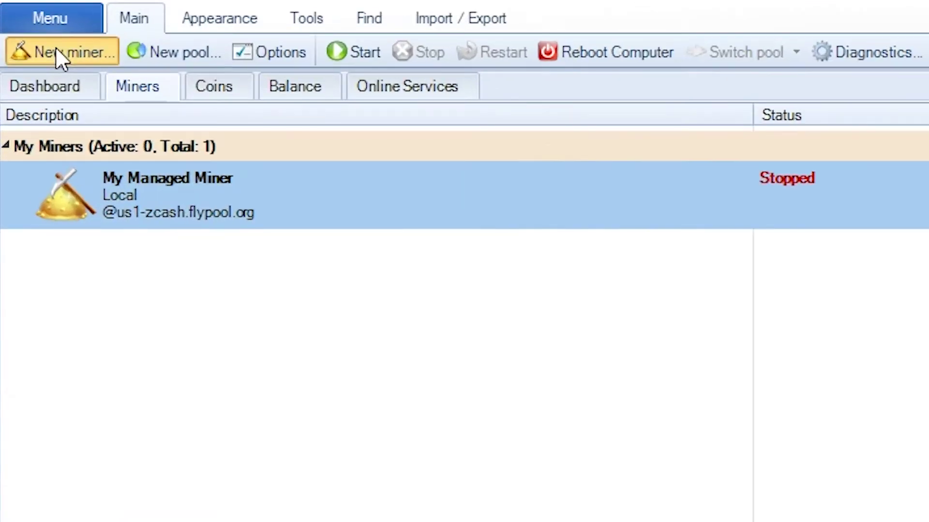
- Start a new managed miner with the description 'Raven'
left_click(21, 30)
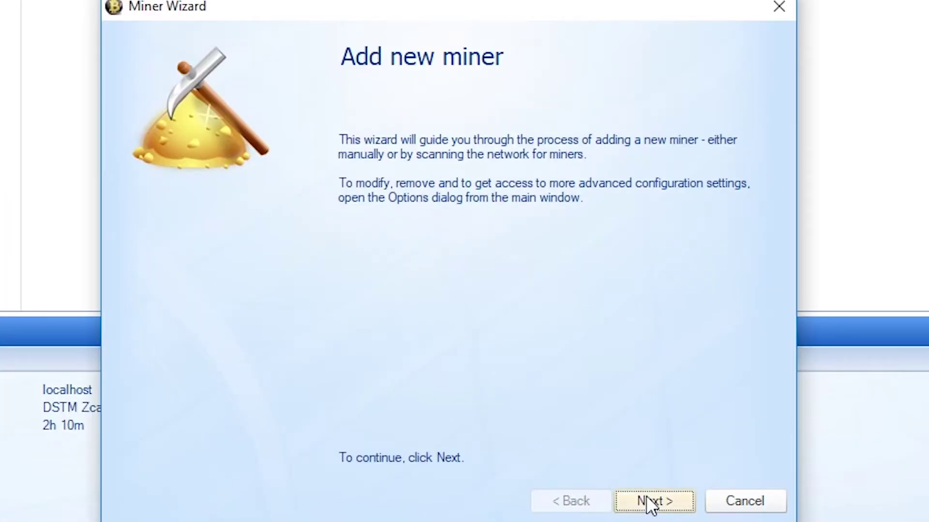
left_click(647, 499)
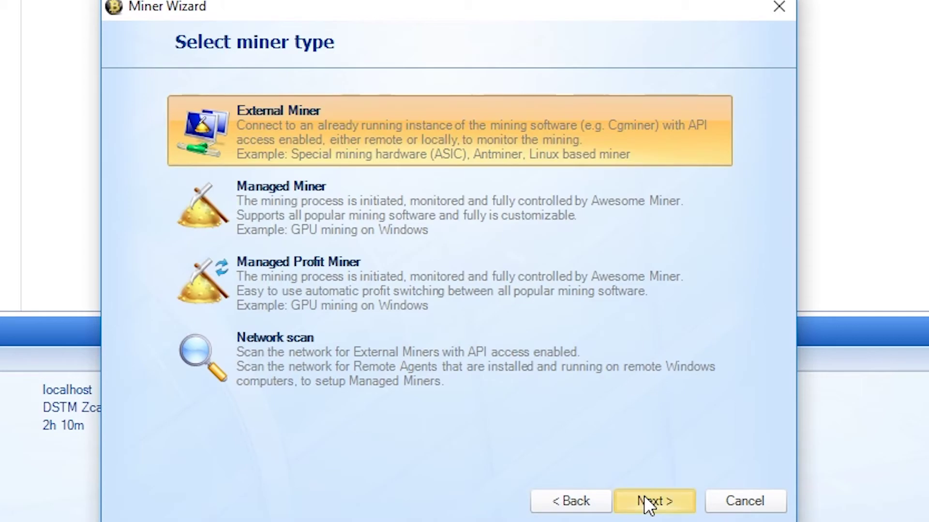
left_click(348, 209)
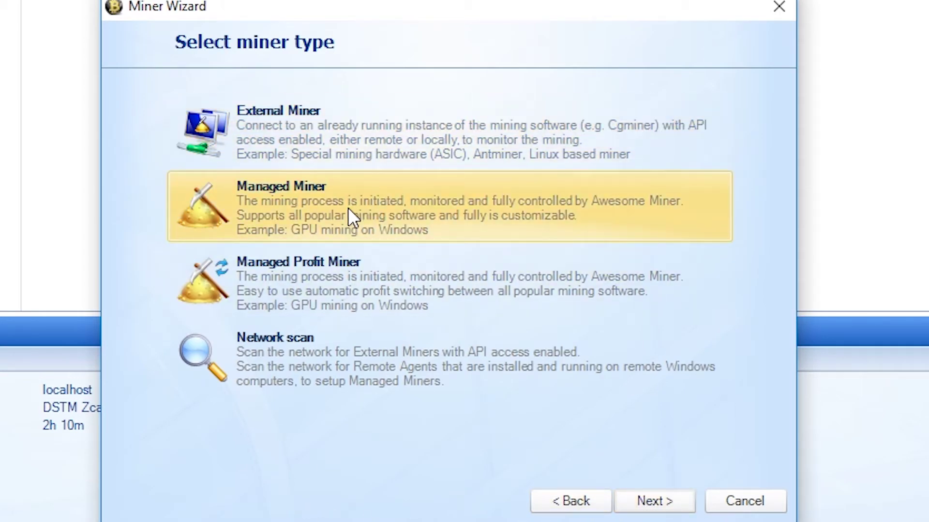
left_click(658, 491)
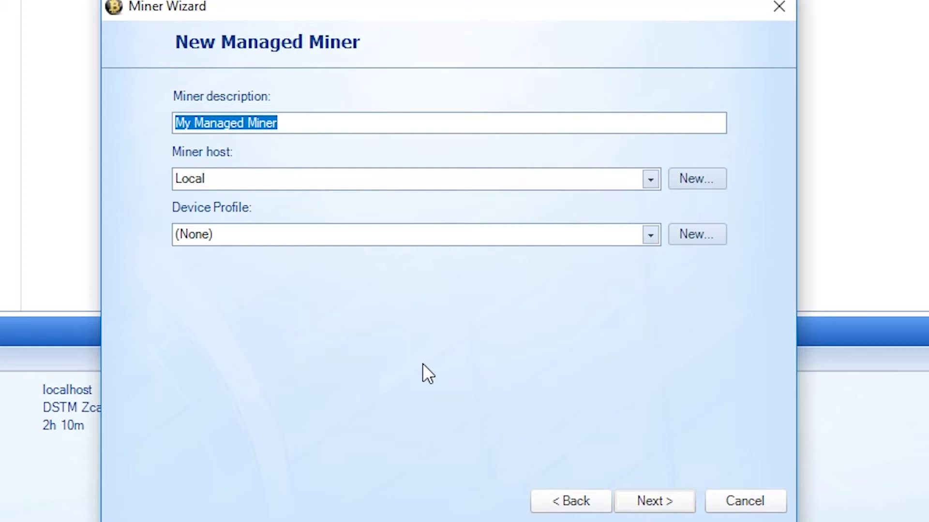
type("Raven")
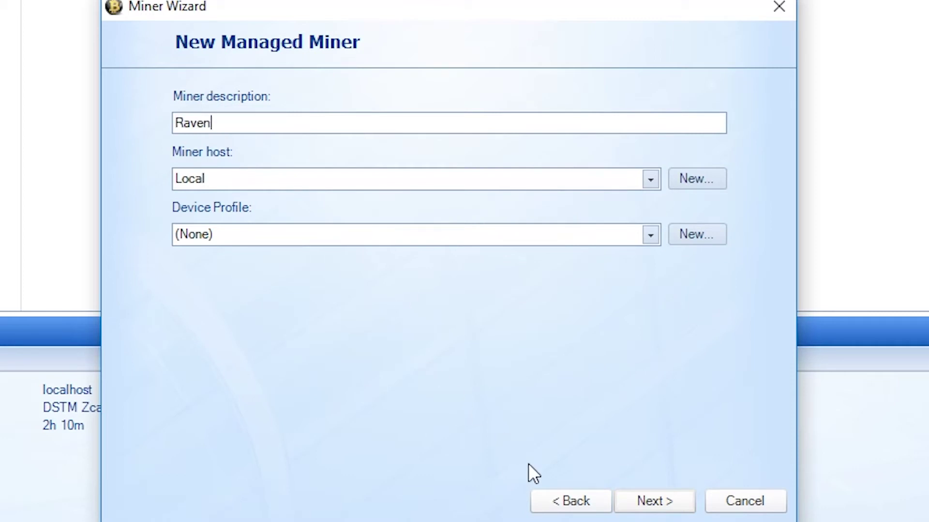
left_click(648, 498)
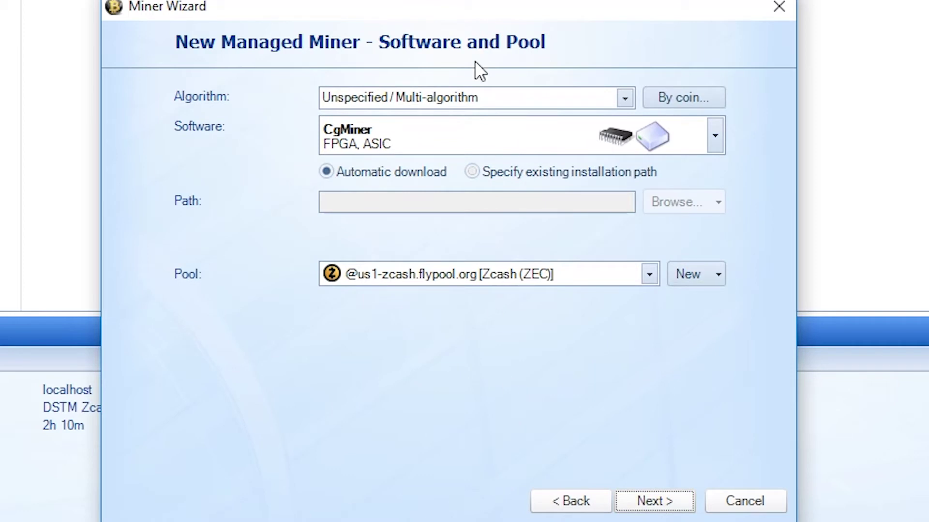
- Choose CcMiner as the mining software, using an existing installation path
left_click(440, 95)
left_click(440, 95)
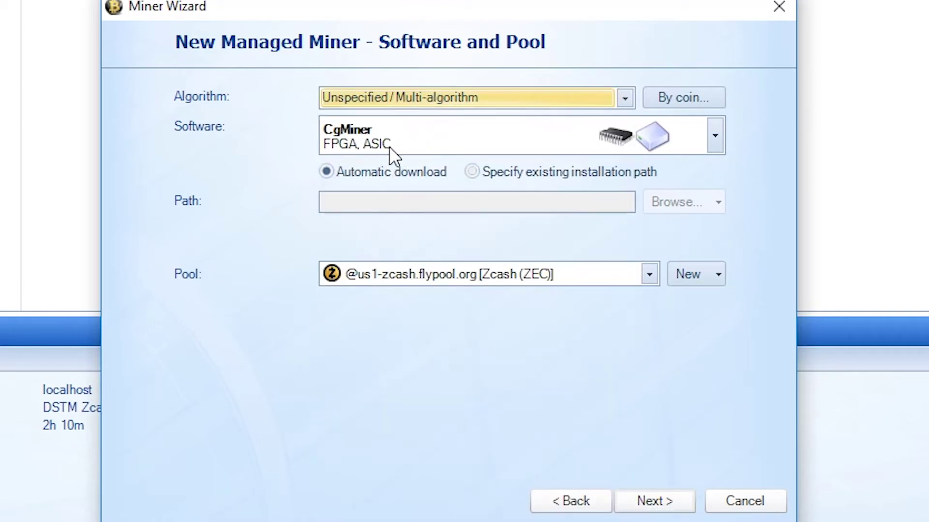
left_click(428, 135)
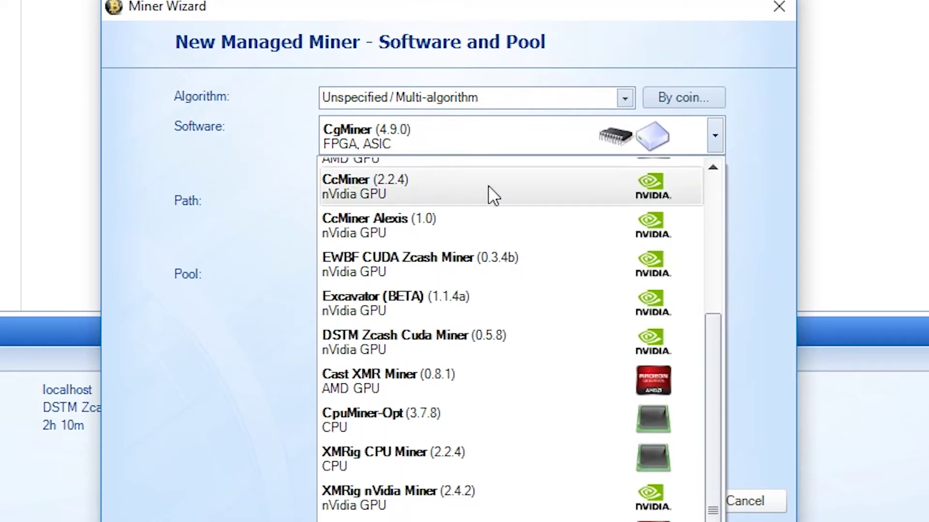
left_click(489, 184)
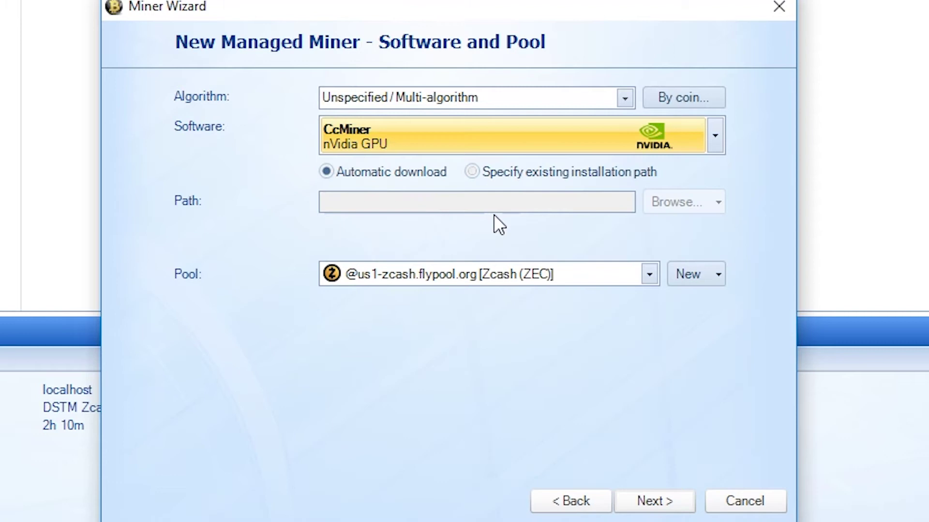
left_click(504, 172)
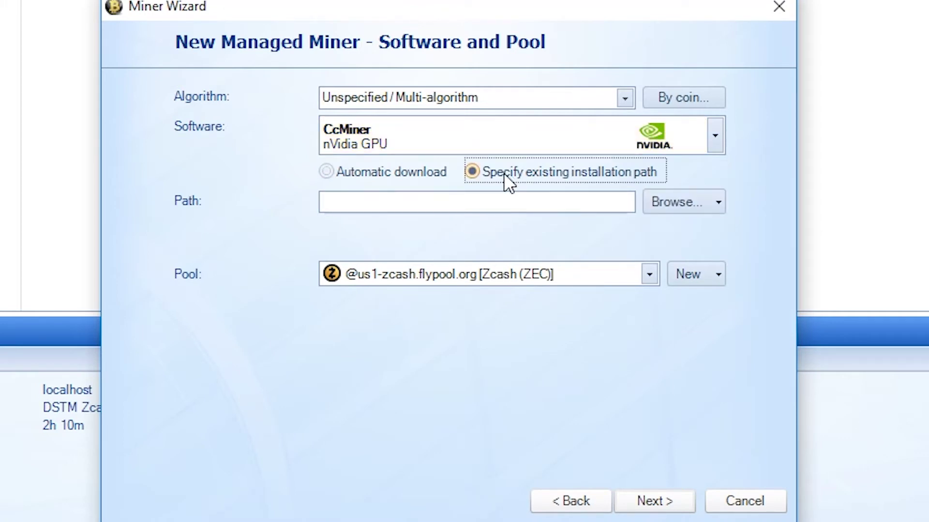
- Set the installation path to ccminer-x64.exe in the downloaded ccminer-2.2.5-rvn folder
left_click(664, 205)
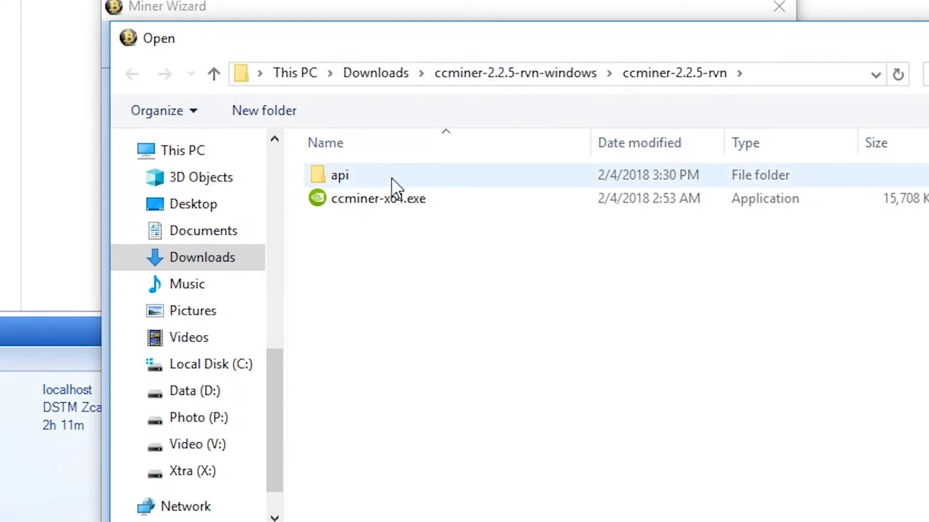
double_click(382, 202)
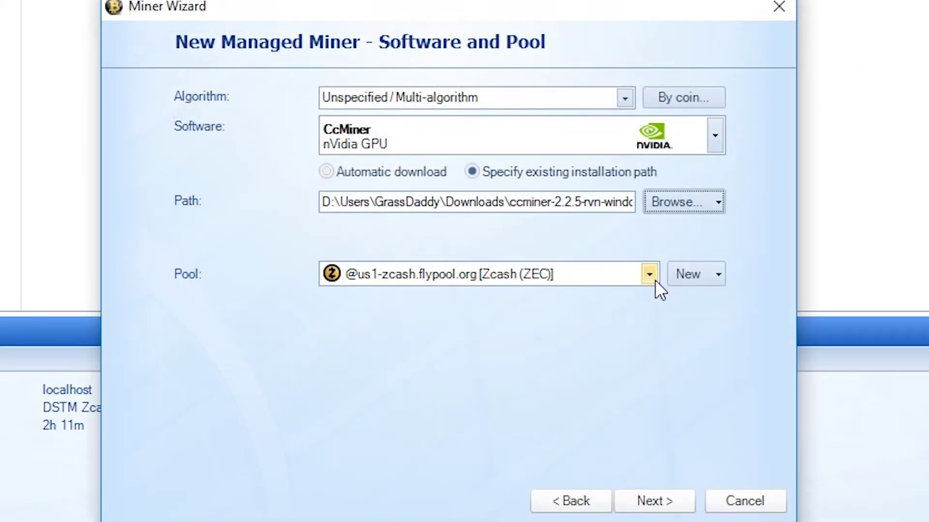
- Create a pool with server stratum+tcp://minepool.com:3636, the wallet as worker, and password c=RVN
left_click(686, 277)
left_click(692, 301)
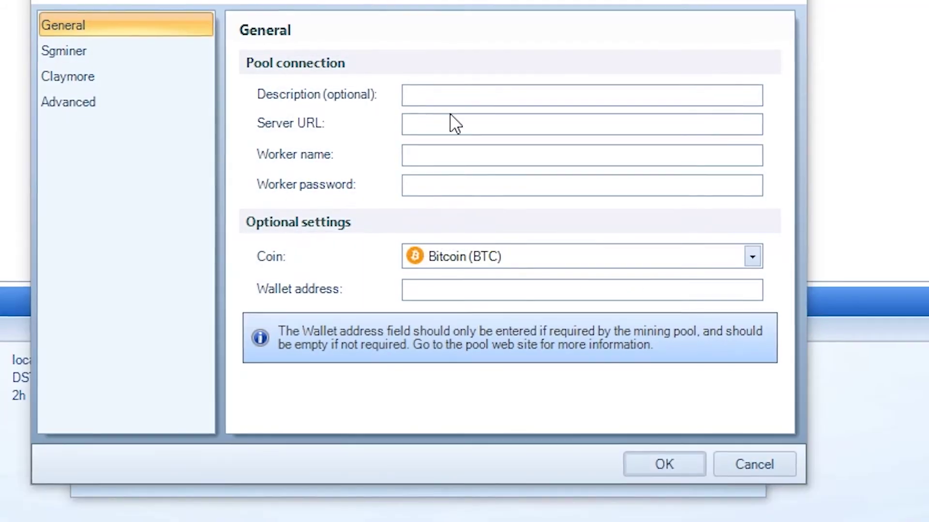
left_click(480, 150)
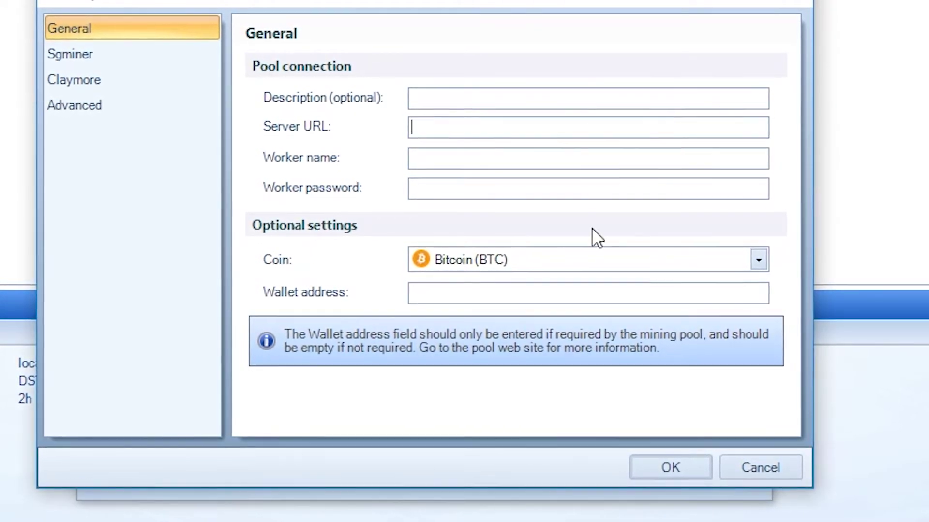
type("stratum+tcp://minepool.com:3636")
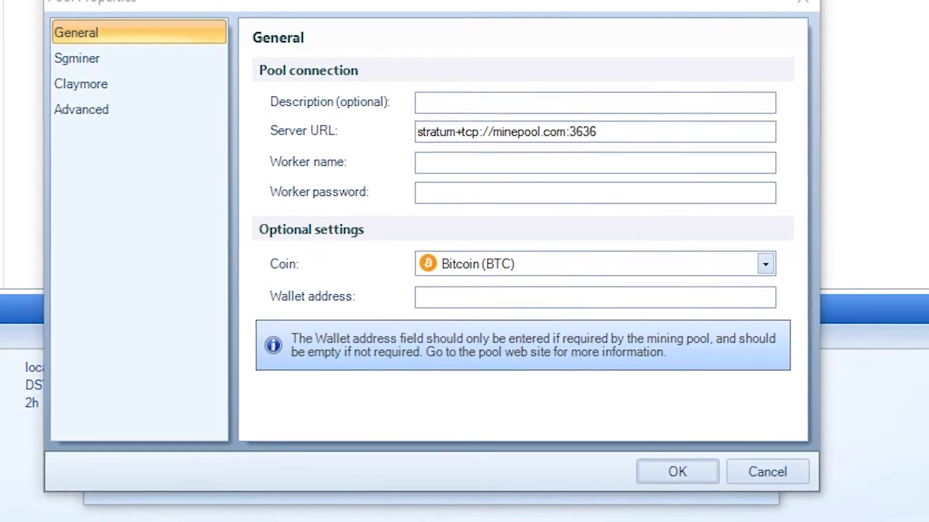
left_click(499, 163)
type("RMURCWKPXCQcFvhA7v8ntziEpuK7XCSAtE")
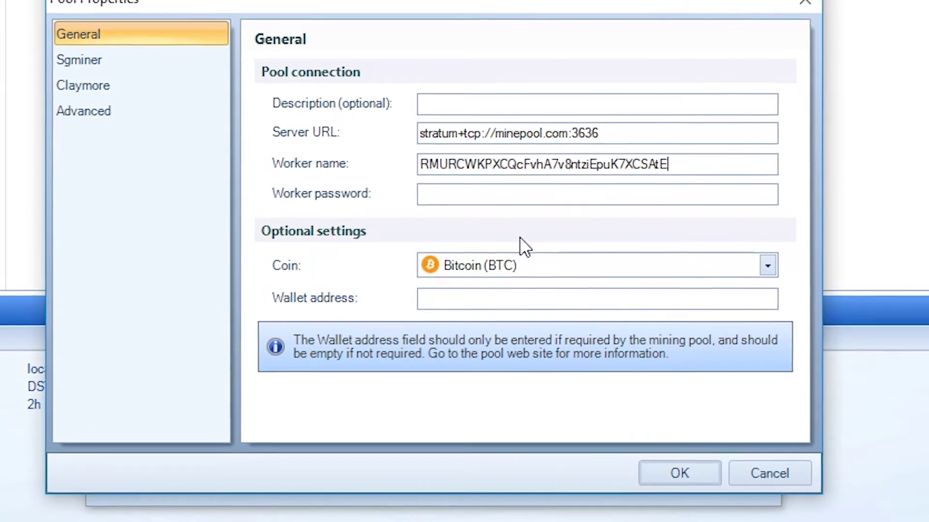
left_click(512, 201)
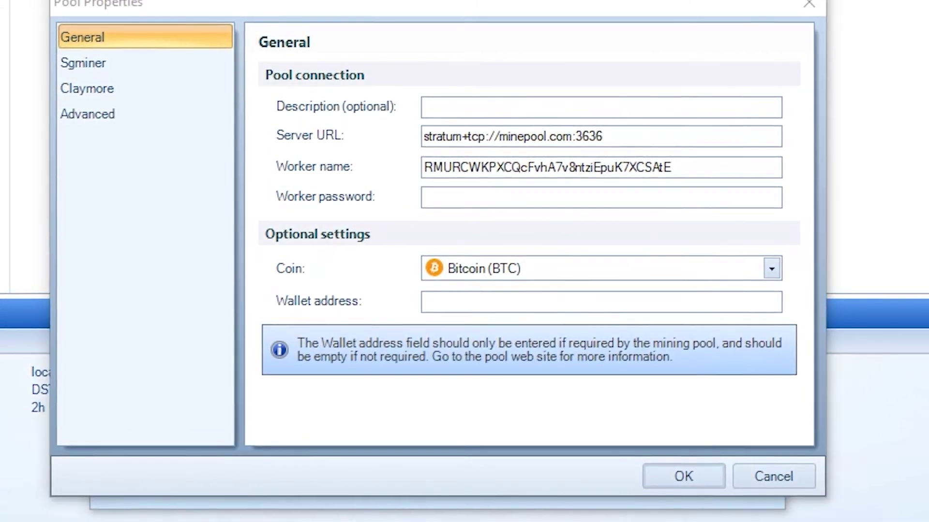
left_click(498, 202)
type("c=RVN")
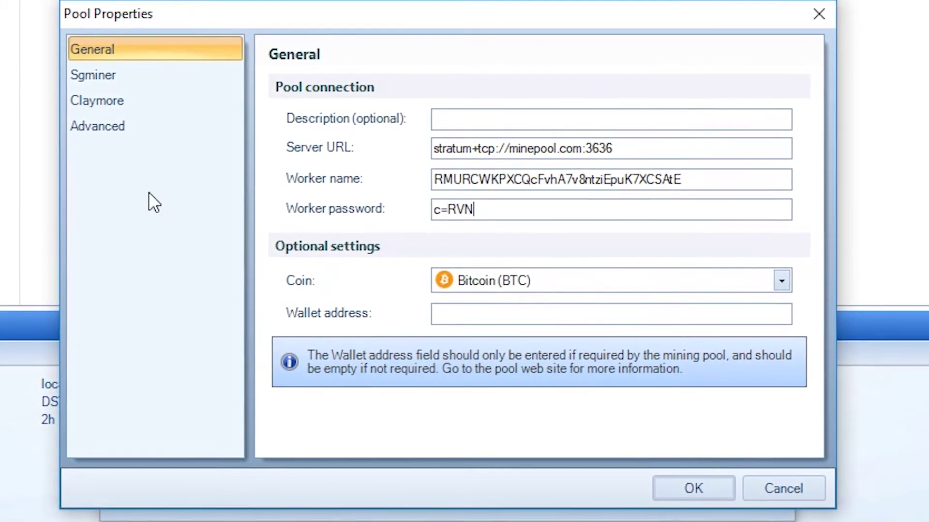
- Add '-a x16r' as the pool's advanced command line parameters
left_click(124, 129)
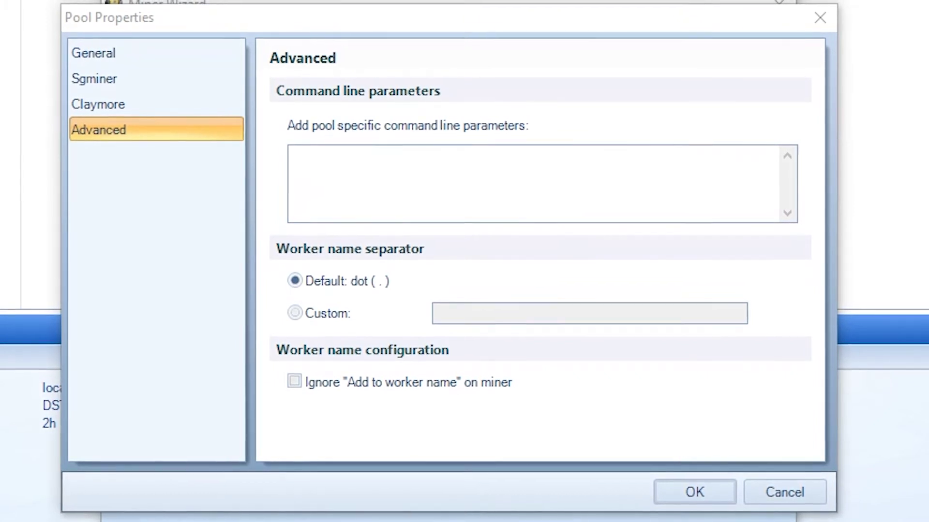
left_click(396, 145)
type("-a x16r")
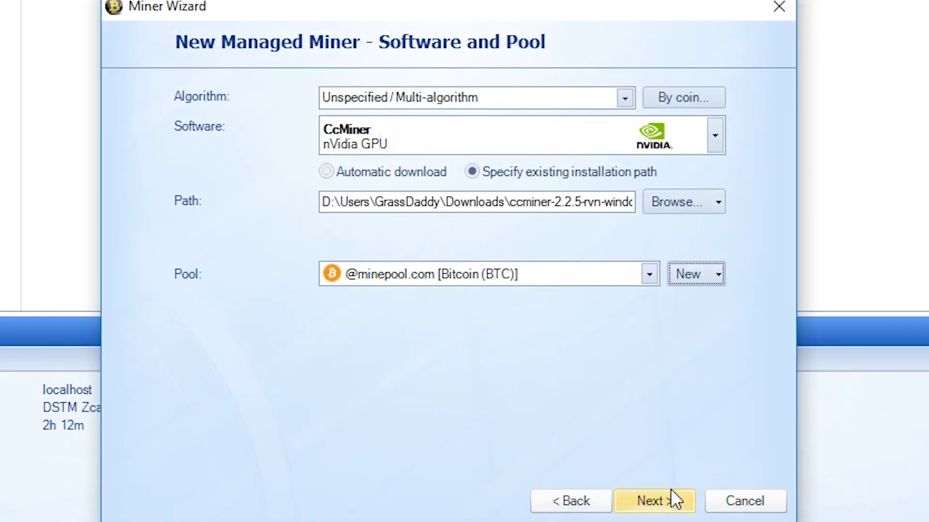
- Finish the wizard and start the Raven miner mining x16r on minepool.com
left_click(647, 509)
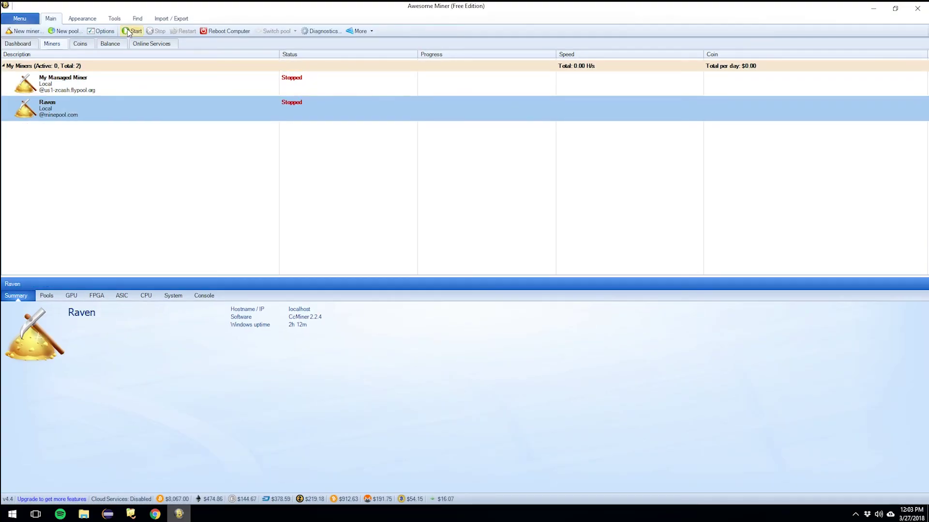
left_click(127, 30)
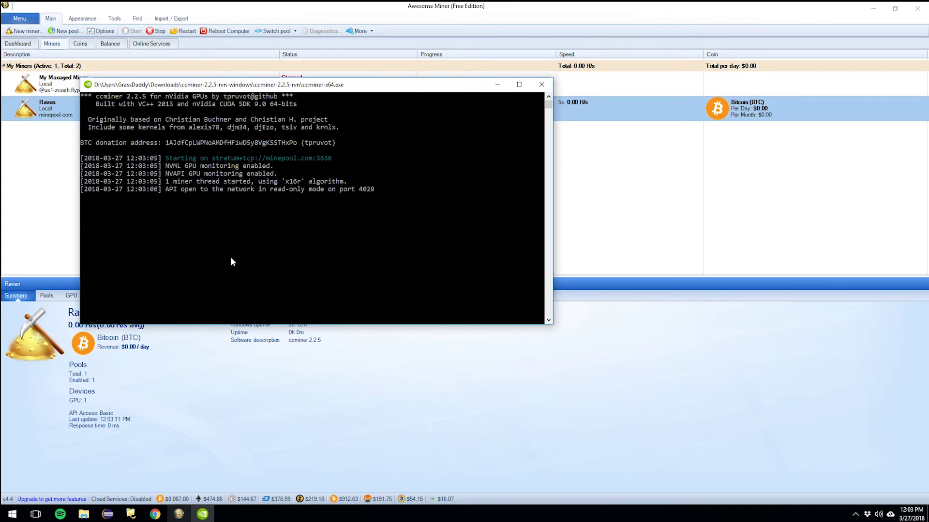
left_click(46, 175)
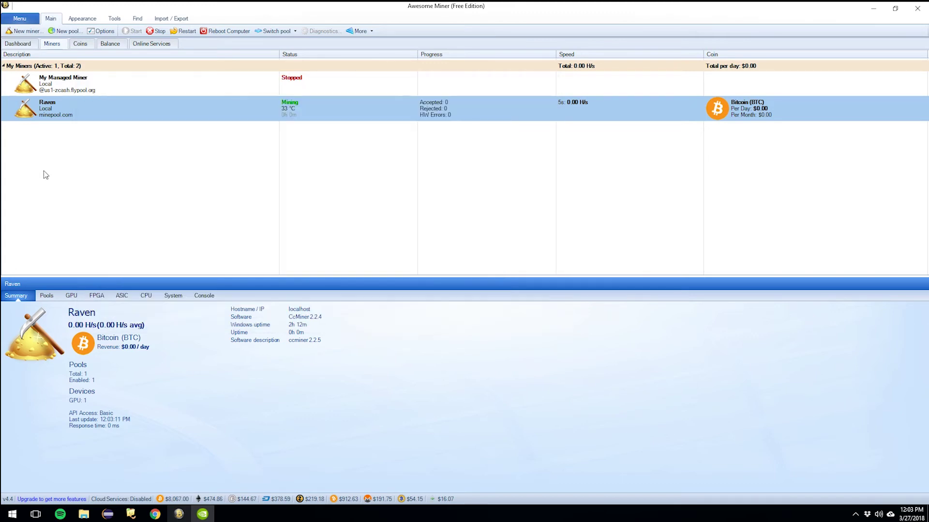
- Enable 'Autostart miner' in the Raven miner's properties and save
right_click(120, 113)
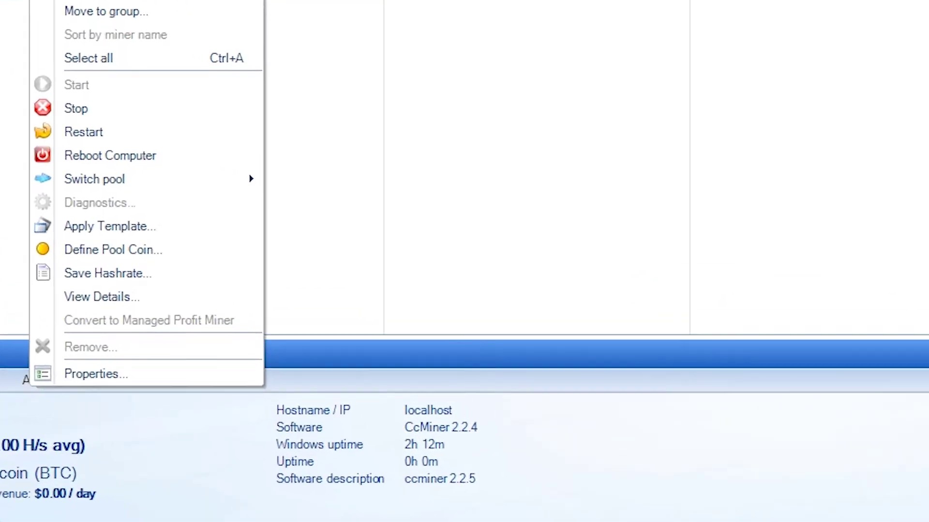
mouse_move(109, 184)
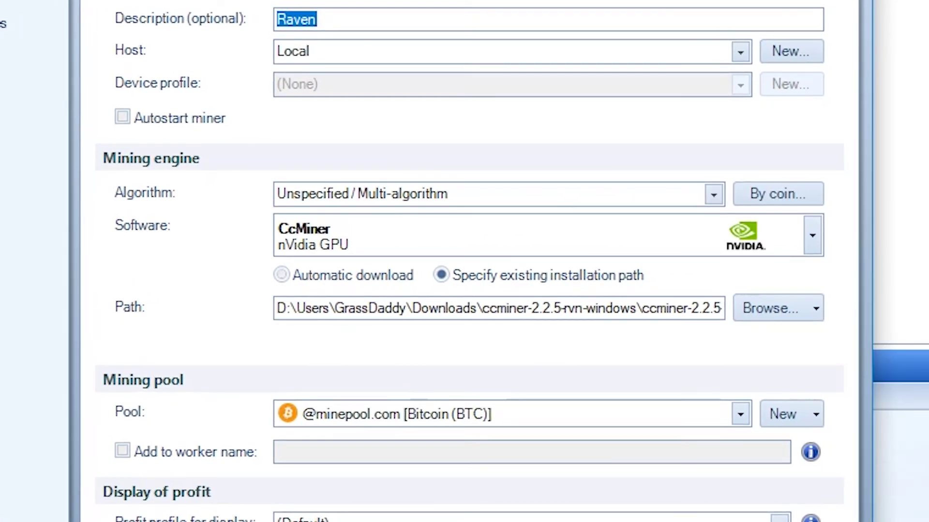
left_click(157, 118)
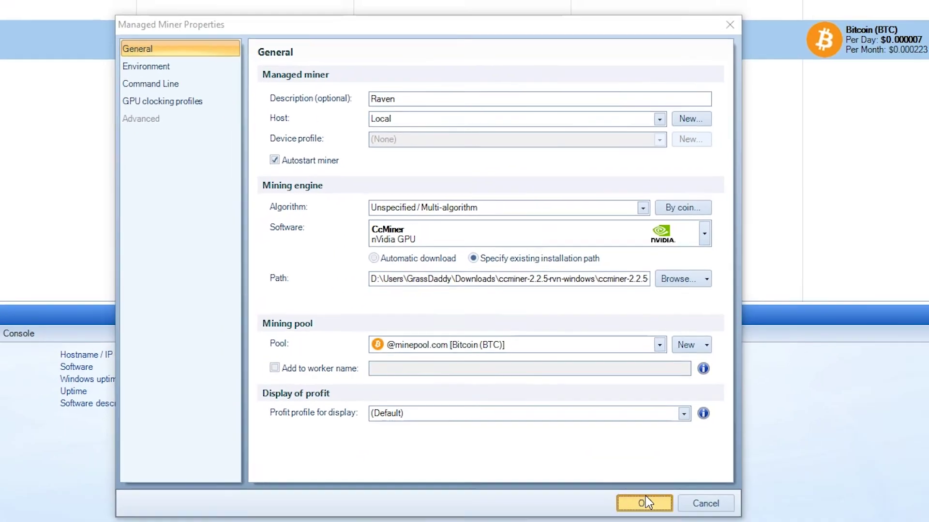
left_click(647, 499)
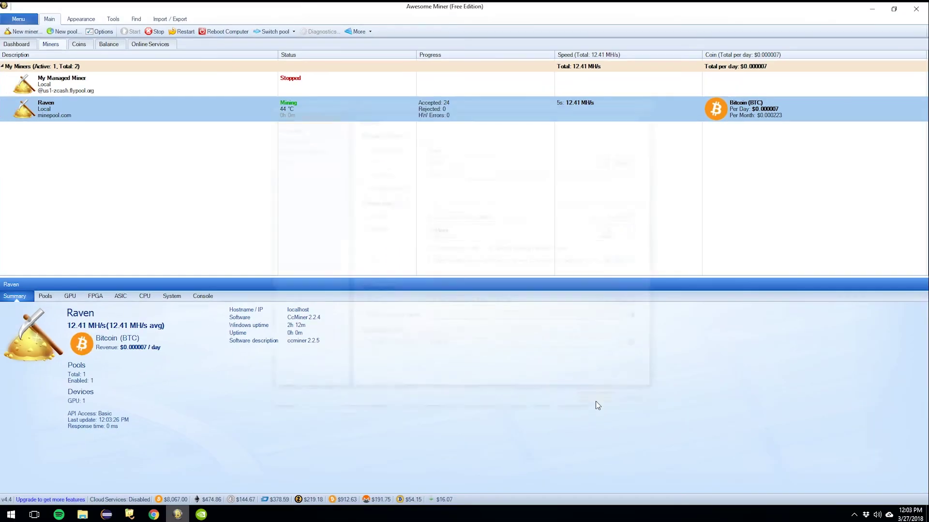
- Open the old Zcash miner's properties and confirm them unchanged, leaving it stopped
left_click(182, 85)
right_click(182, 85)
left_click(247, 264)
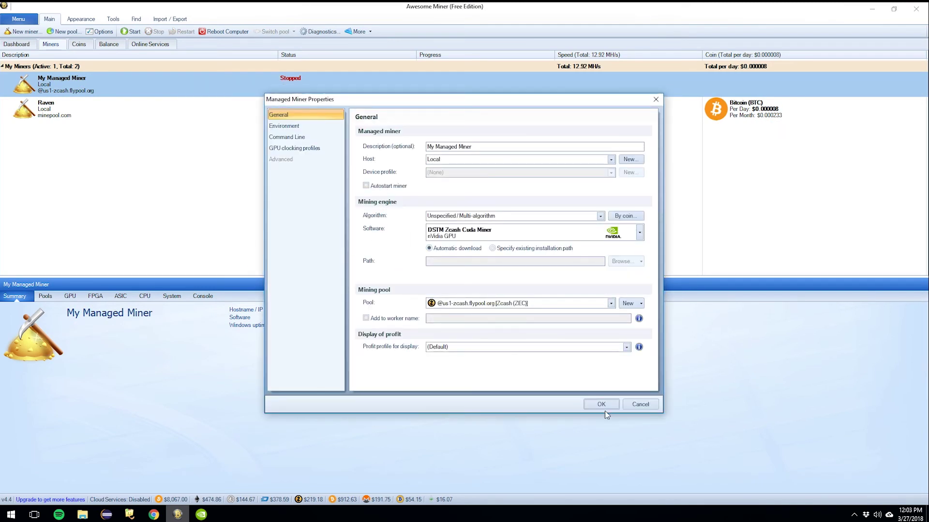
left_click(600, 403)
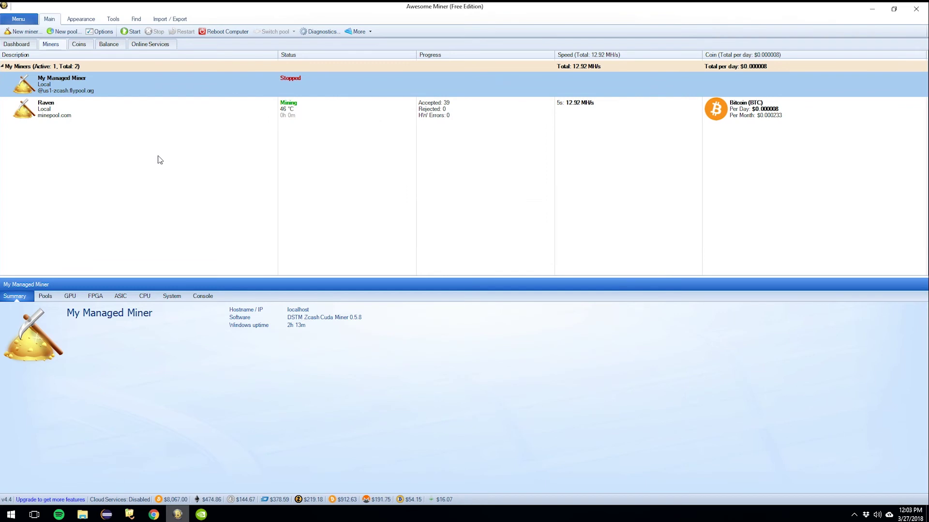
- View the Raven miner's summary and ccminer console at about 12.9 MH/s, then close the console
left_click(253, 106)
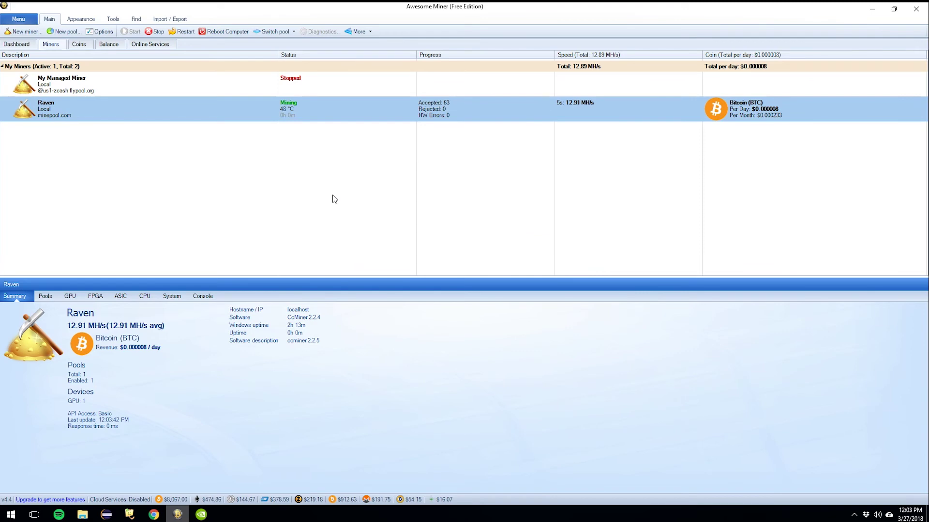
left_click(201, 514)
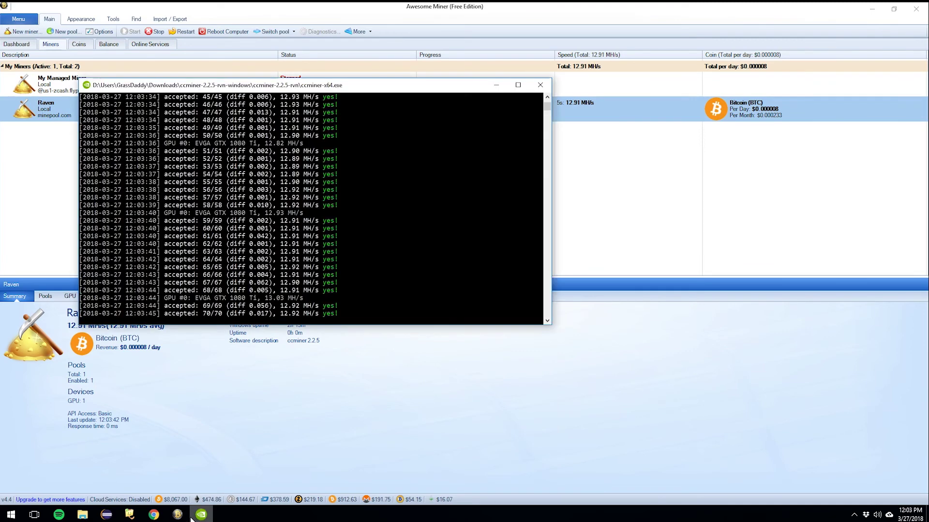
left_click(541, 85)
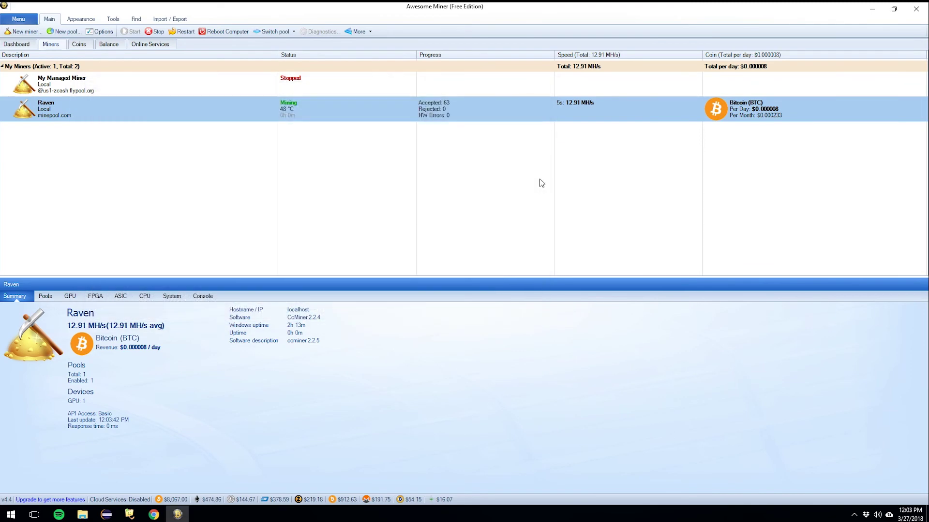